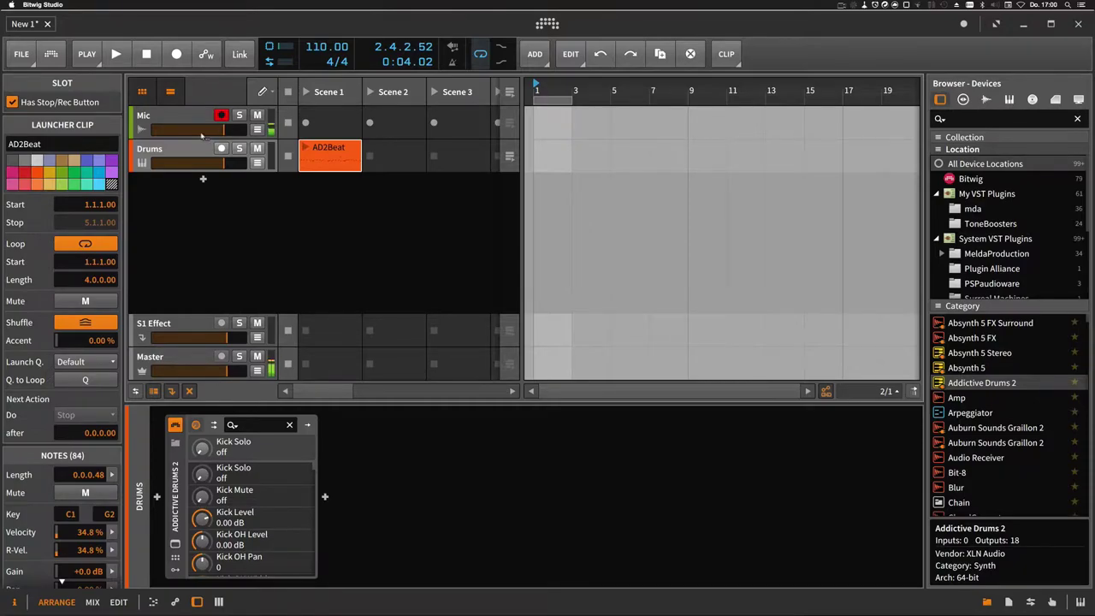
On the Drums track, open the Addictive Drums 2 plugin window and play then stop the AD2Beat clip
{"action": "left_click", "coordinate": [191, 147]}
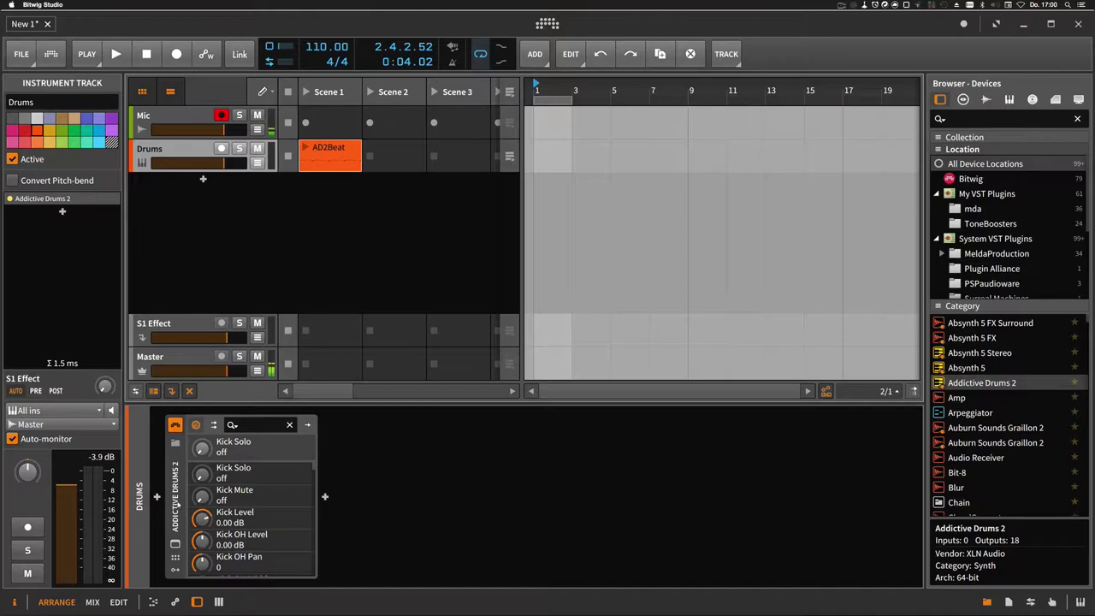
{"action": "left_click", "coordinate": [175, 543]}
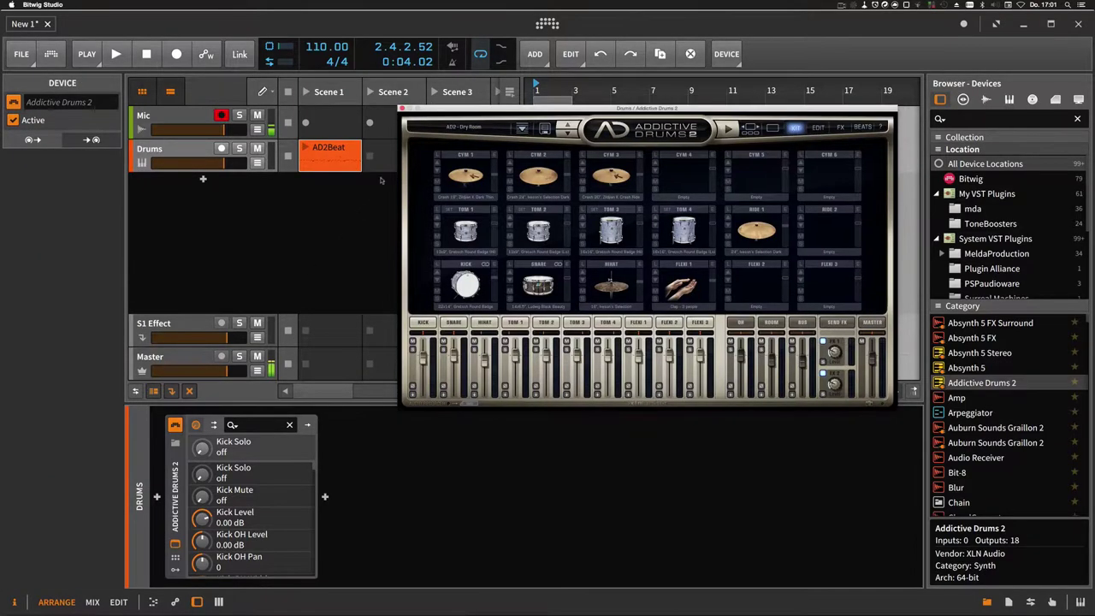
{"action": "left_click", "coordinate": [305, 147]}
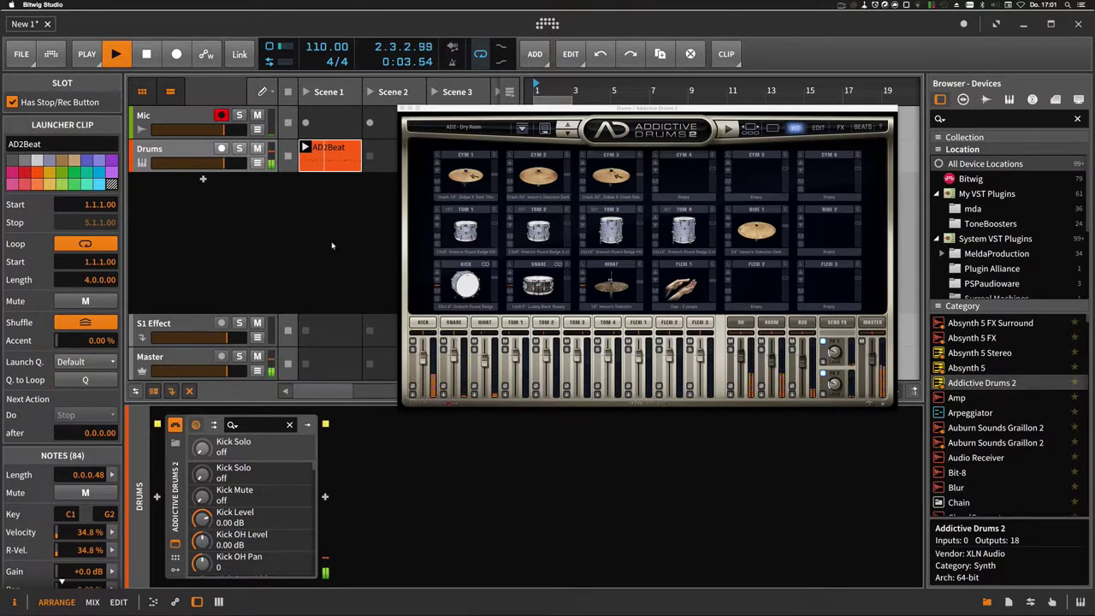
{"action": "key", "text": "space"}
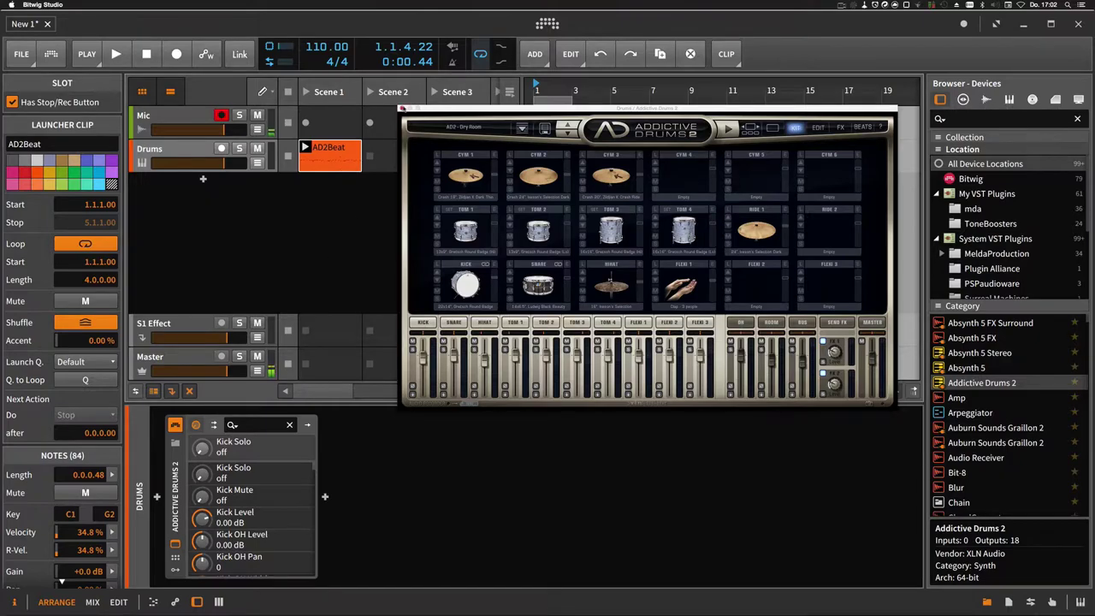
Close the plugin window and delete the Addictive Drums 2 device from the Drums track
{"action": "left_click", "coordinate": [405, 109]}
{"action": "left_click", "coordinate": [175, 483]}
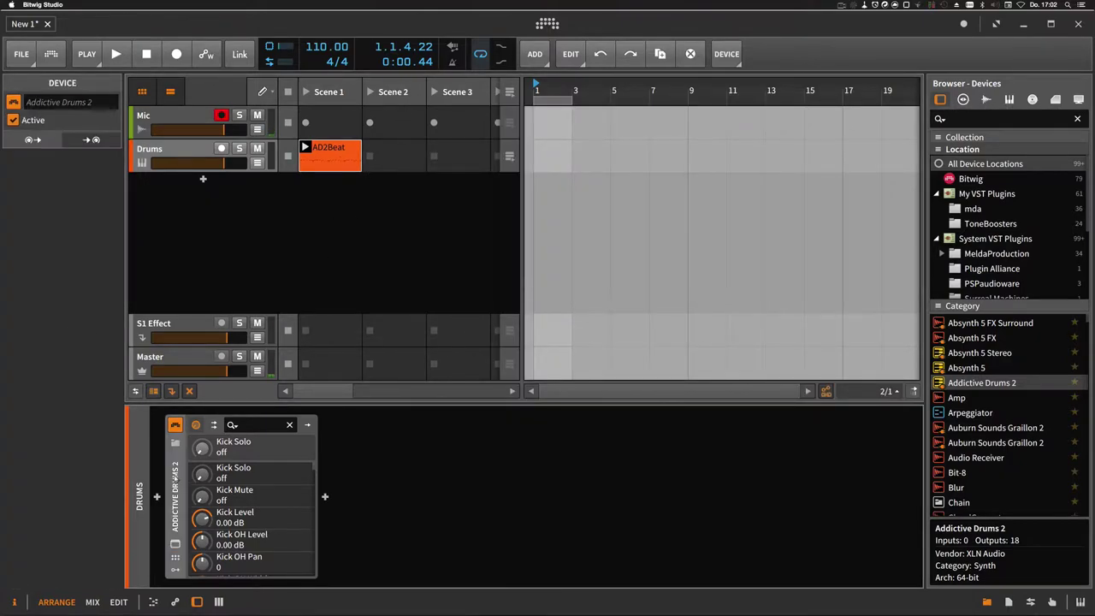
{"action": "key", "text": "Delete"}
Load the Addictive Polarity Drums preset from the browser's 'ad' preset results
{"action": "left_click", "coordinate": [157, 496]}
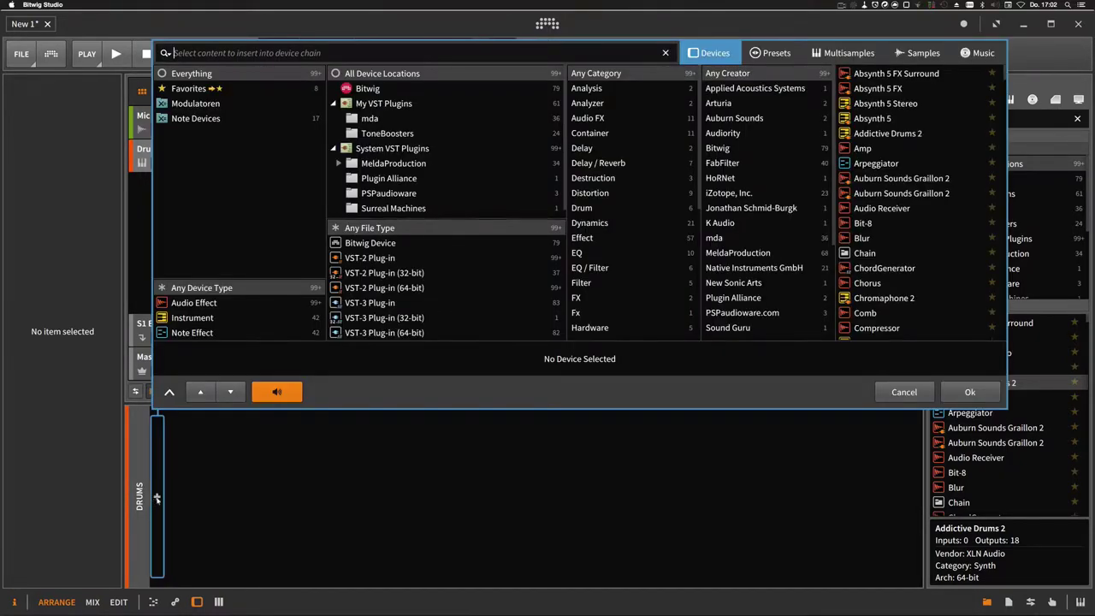
{"action": "type", "text": "addic"}
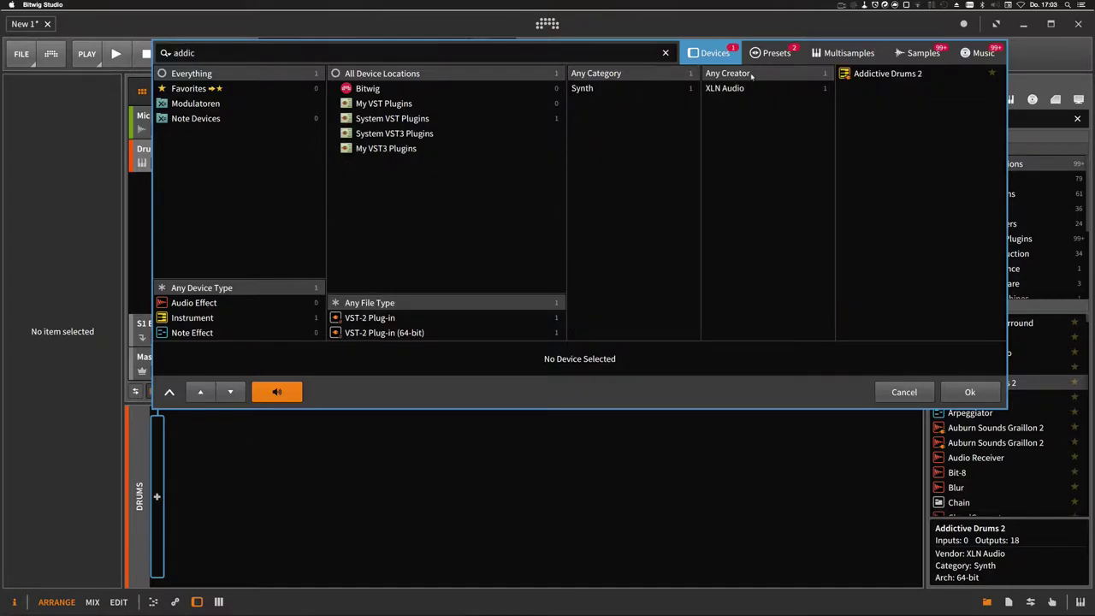
{"action": "left_click", "coordinate": [766, 53]}
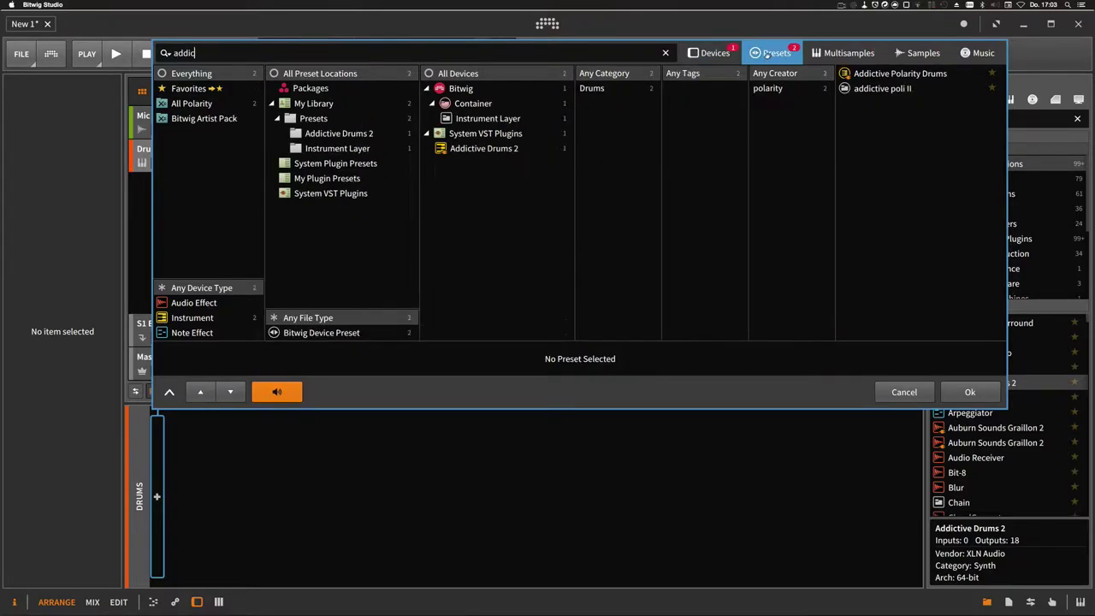
{"action": "double_click", "coordinate": [878, 76]}
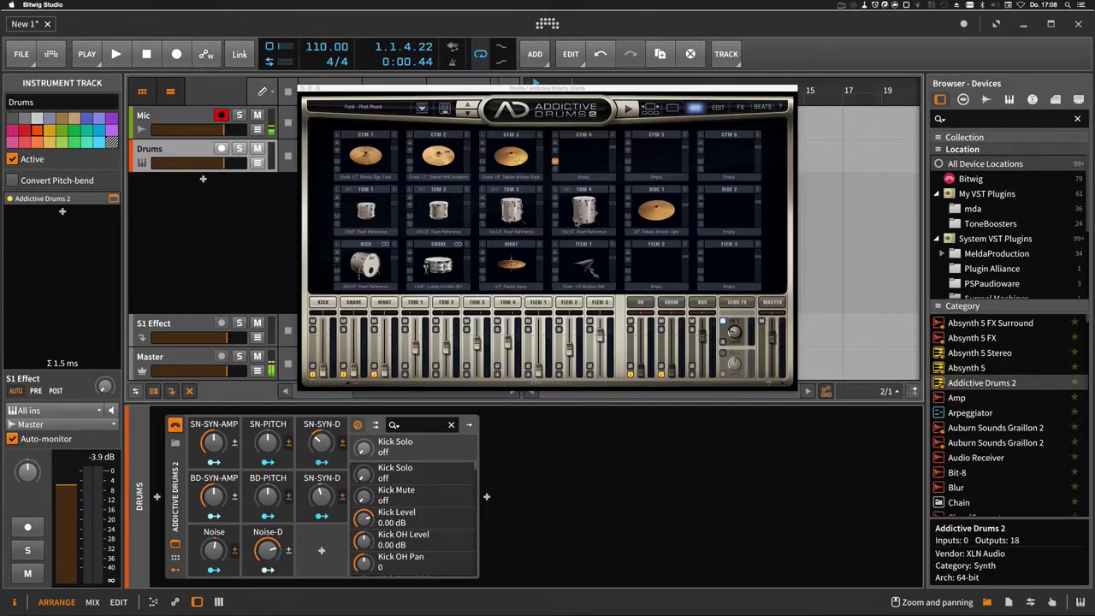
Reveal the modulator mappings in the Device inspector, then show the per-drum output chains down to Kick (3)
{"action": "left_click", "coordinate": [420, 425]}
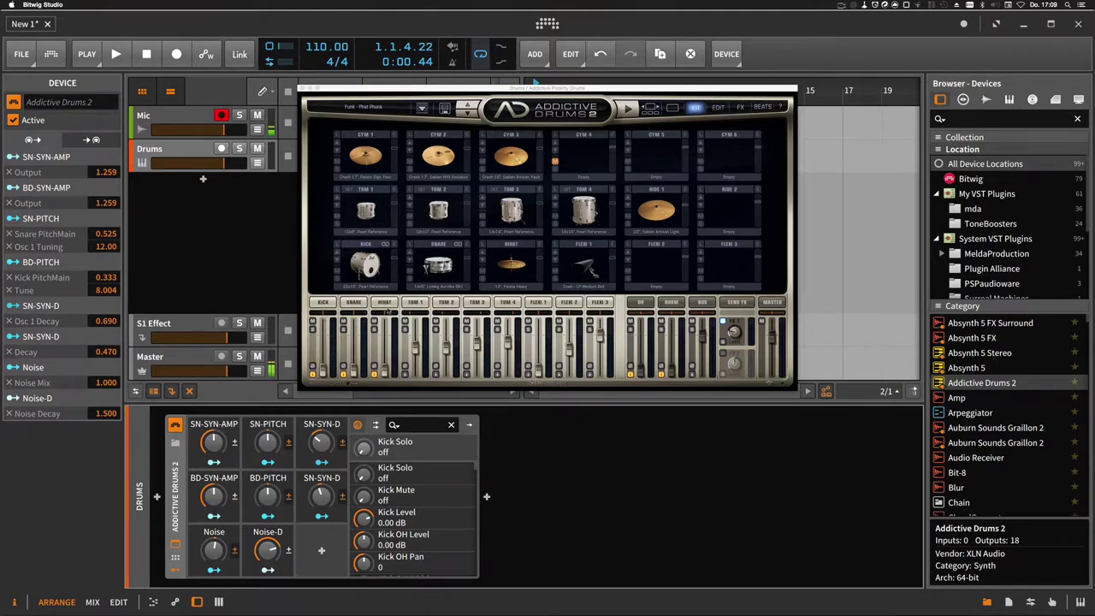
{"action": "left_click", "coordinate": [375, 424]}
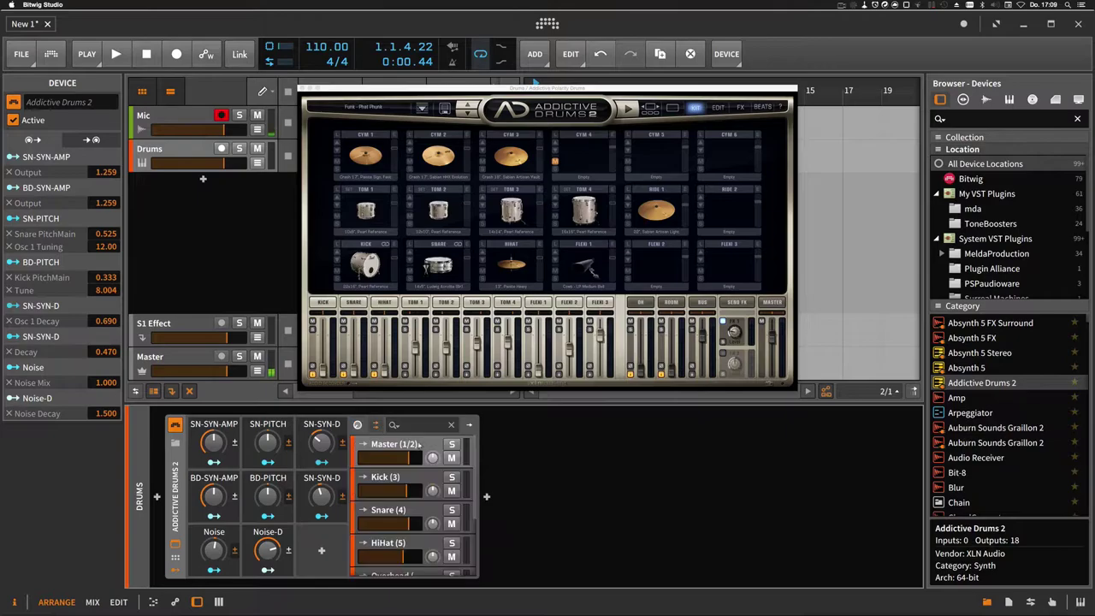
{"action": "mouse_move", "coordinate": [473, 471]}
{"action": "left_mouse_down"}
{"action": "mouse_move", "coordinate": [470, 525]}
{"action": "mouse_move", "coordinate": [460, 467]}
{"action": "left_mouse_up"}
Open the Kick (3) chain, view its Replacer's E-KICK layer, and solo the chain
{"action": "left_click", "coordinate": [385, 479]}
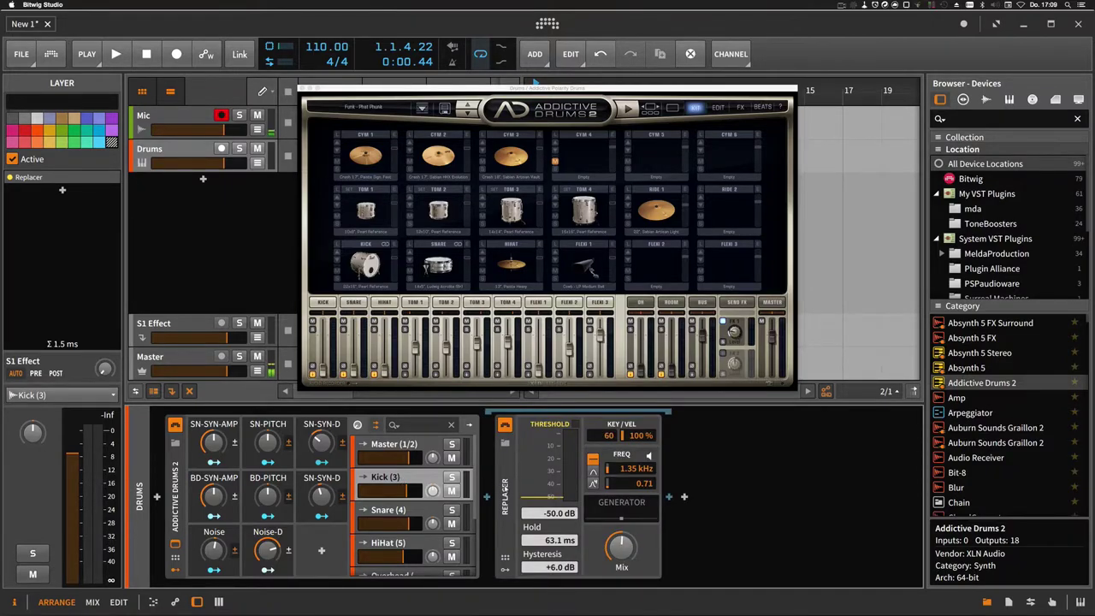
{"action": "left_click", "coordinate": [614, 516]}
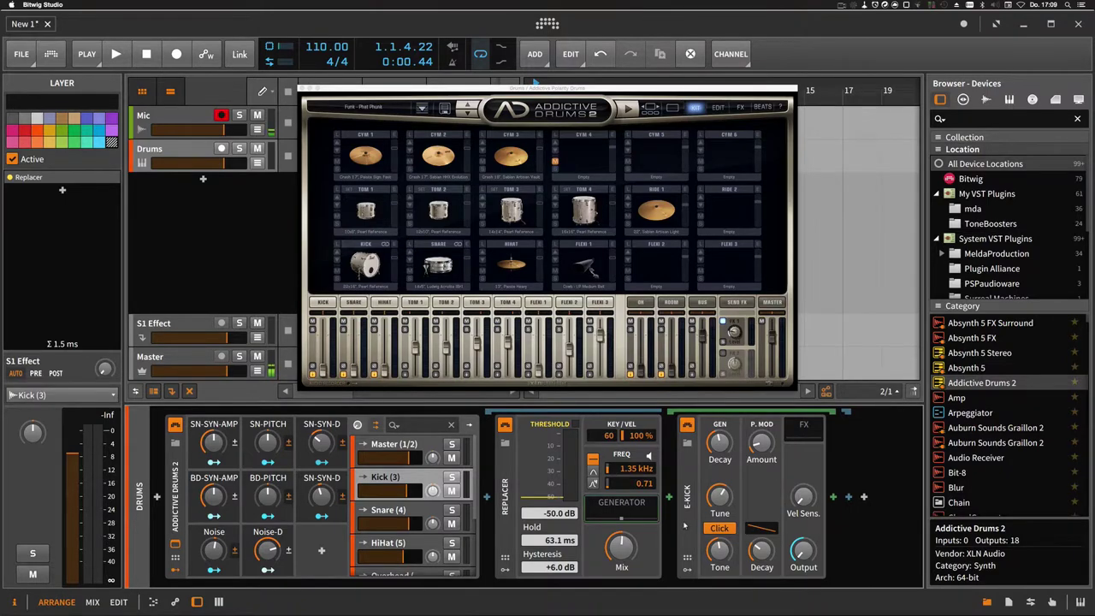
{"action": "left_click", "coordinate": [453, 478]}
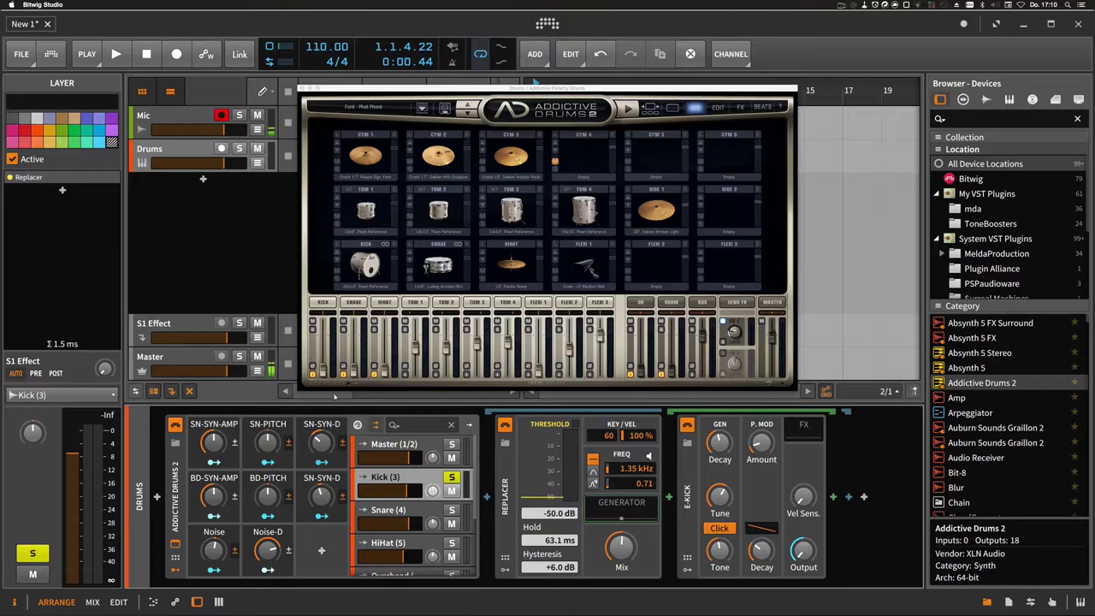
Start playback, also solo the Snare (4) chain, and open its Replacer and E-Snare devices
{"action": "key", "text": "space"}
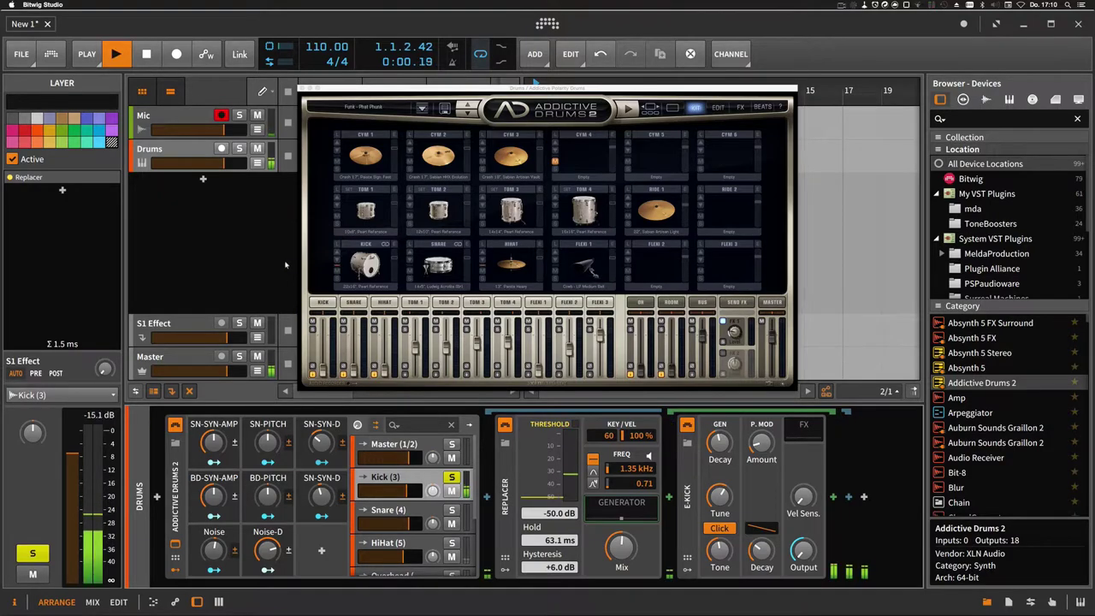
{"action": "left_click", "coordinate": [452, 510]}
{"action": "left_click", "coordinate": [444, 522]}
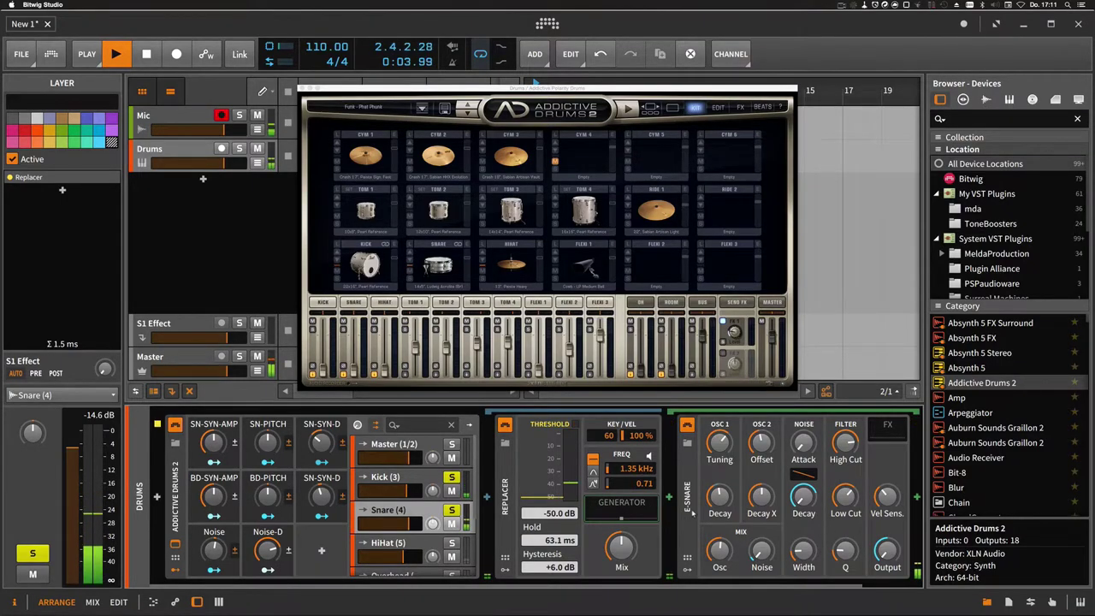
Revisit the Kick (3) chain, then select Snare (4) to show its E-Snare layer
{"action": "scroll", "coordinate": [688, 536], "scroll_direction": "right", "scroll_amount": 2}
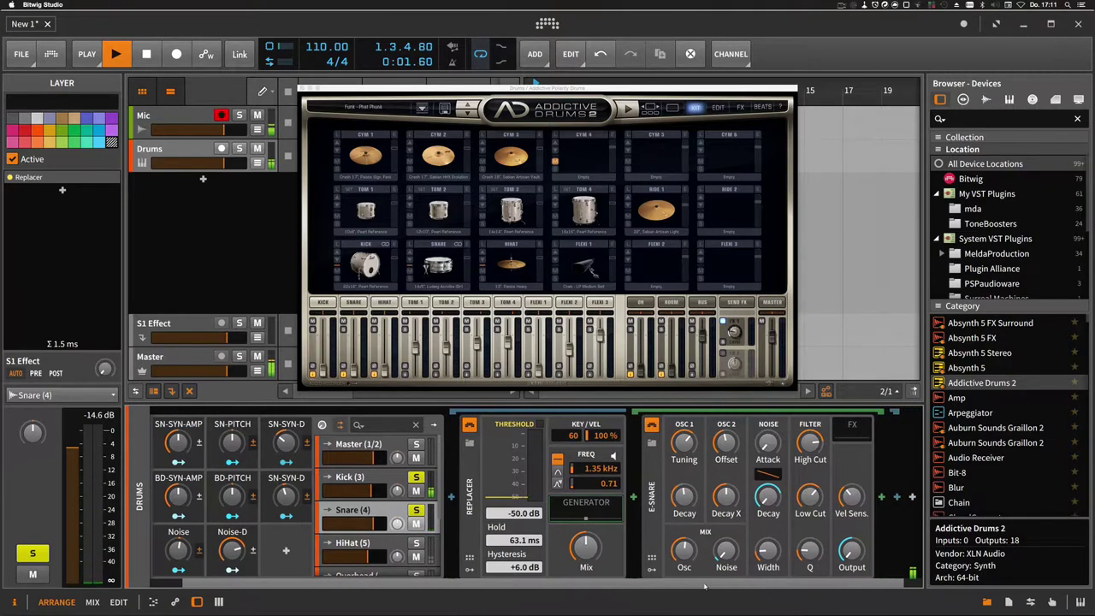
{"action": "scroll", "coordinate": [605, 581], "scroll_direction": "left", "scroll_amount": 2}
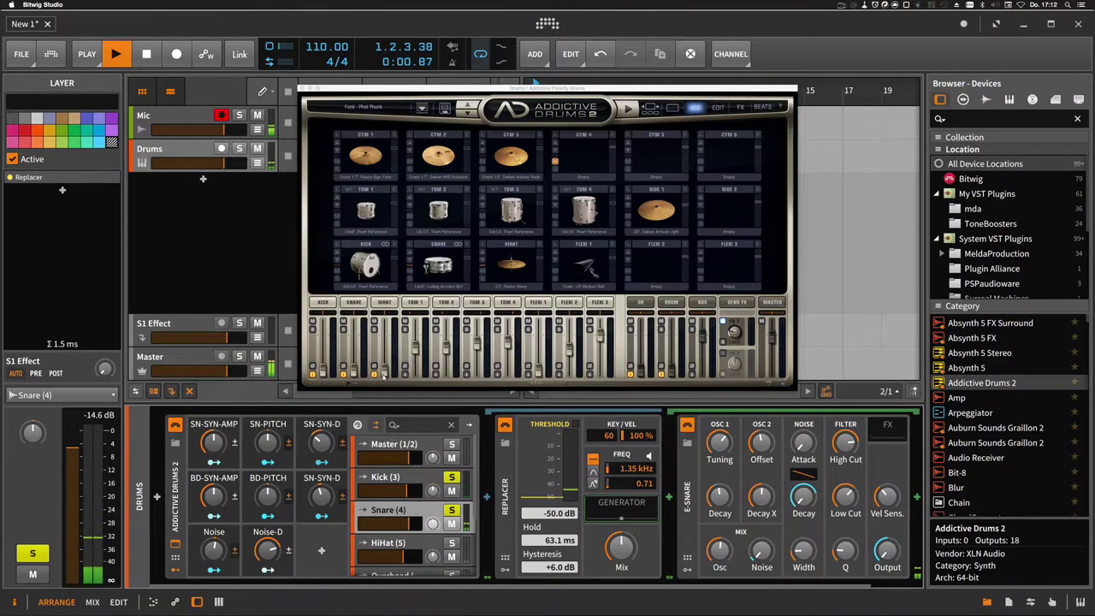
{"action": "left_click", "coordinate": [390, 478]}
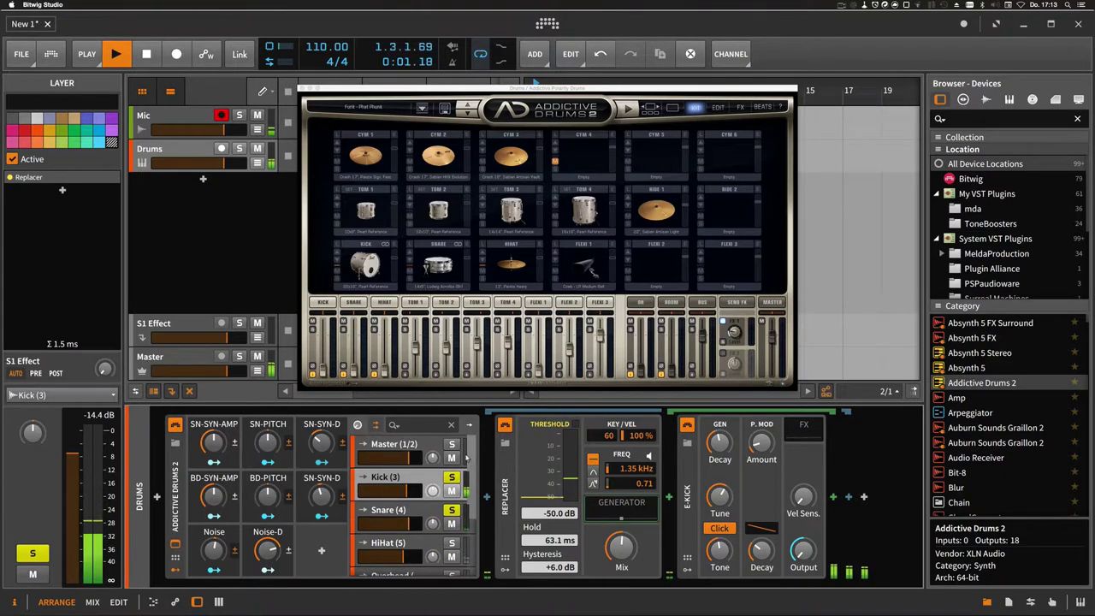
{"action": "left_click", "coordinate": [397, 511]}
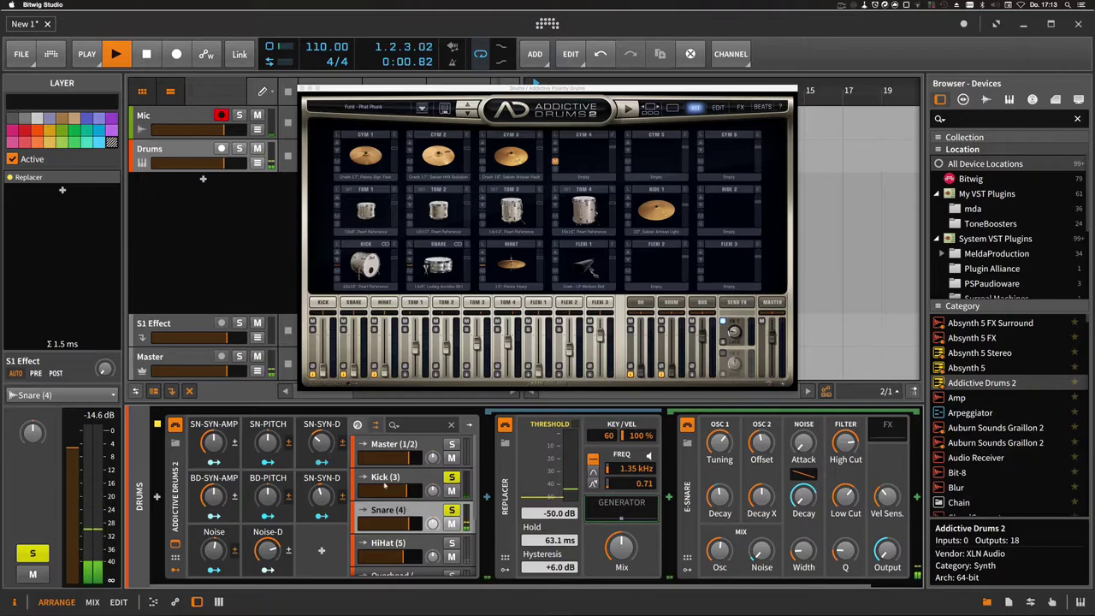
Raise the SN-PITCH modulation amount to about 35 %
{"action": "mouse_move", "coordinate": [268, 449]}
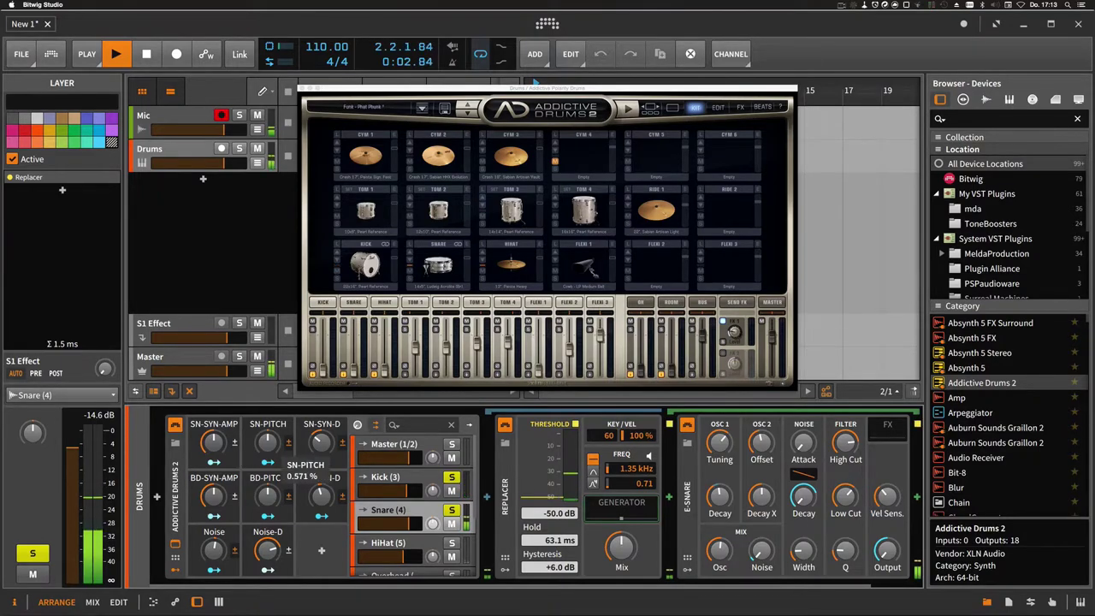
{"action": "left_click_drag", "start_coordinate": [269, 448], "coordinate": [269, 472]}
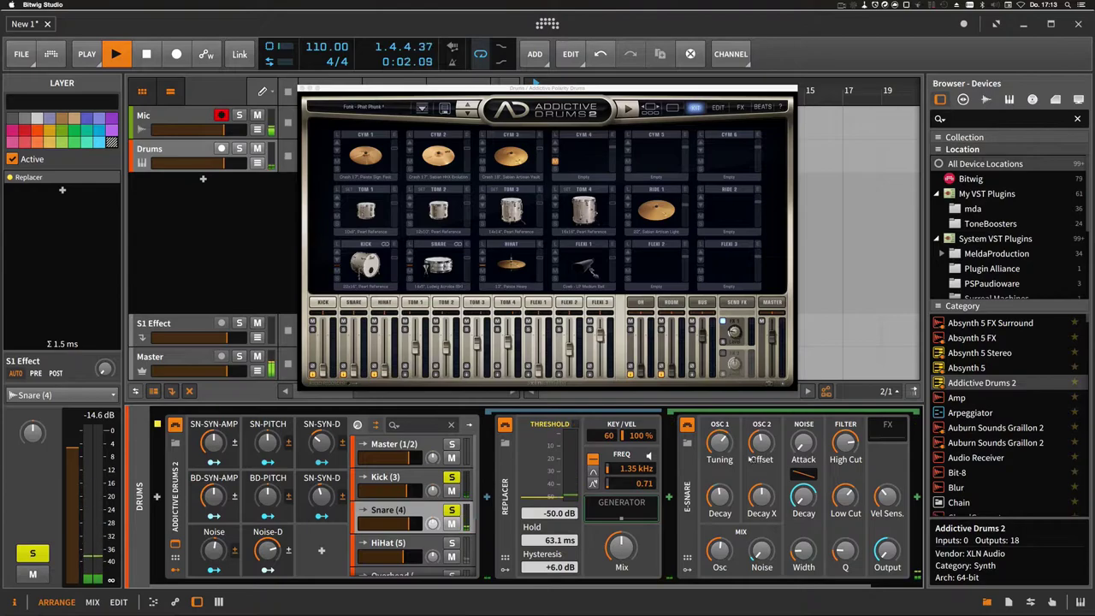
{"action": "left_click_drag", "start_coordinate": [267, 442], "coordinate": [268, 384]}
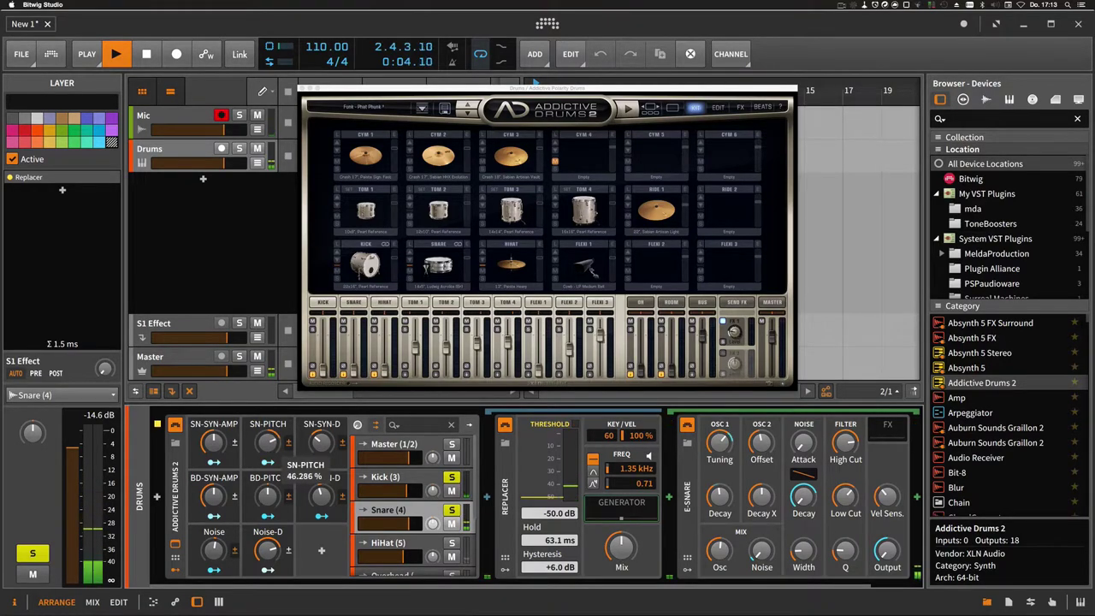
{"action": "left_click_drag", "start_coordinate": [268, 442], "coordinate": [268, 440]}
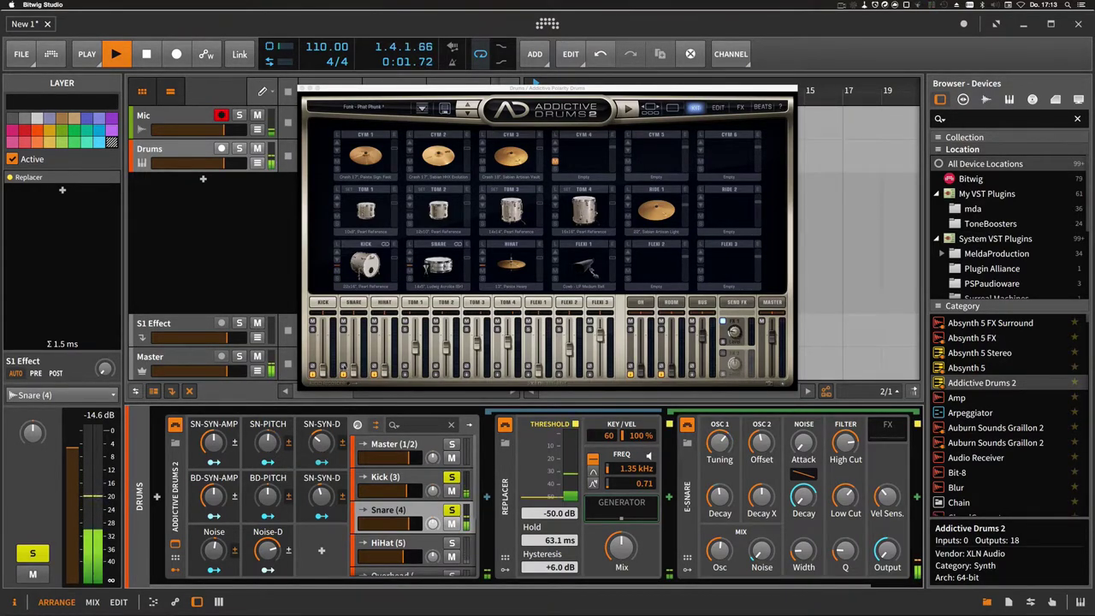
On the snare EDIT page, lower SN-PITCH to about 31 % and adjust SN-SYN-AMP and SN-SYN-D
{"action": "left_click", "coordinate": [716, 107]}
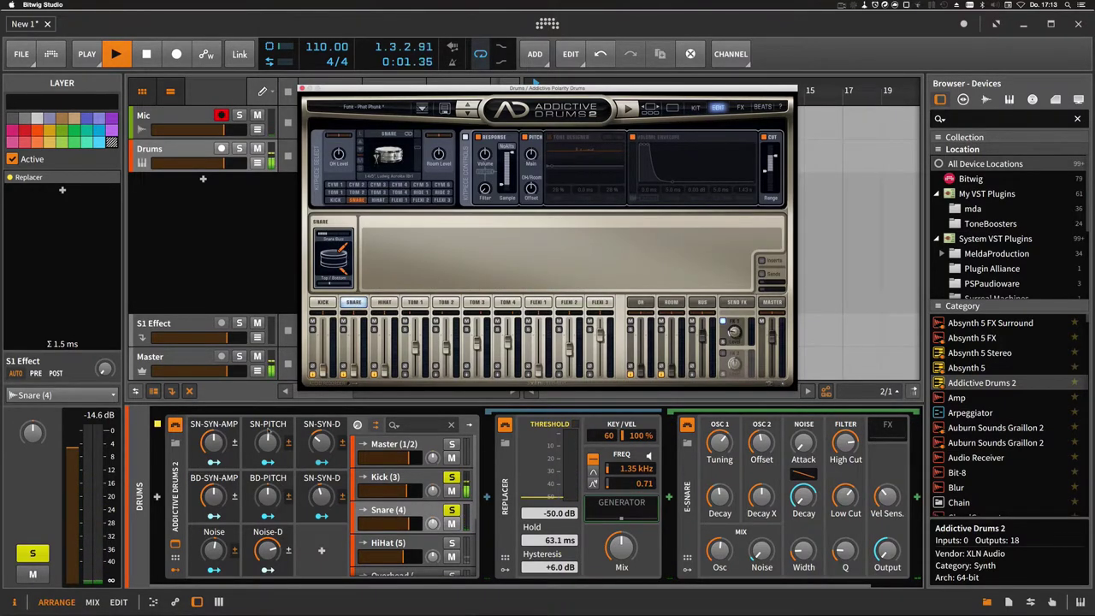
{"action": "left_click", "coordinate": [268, 442]}
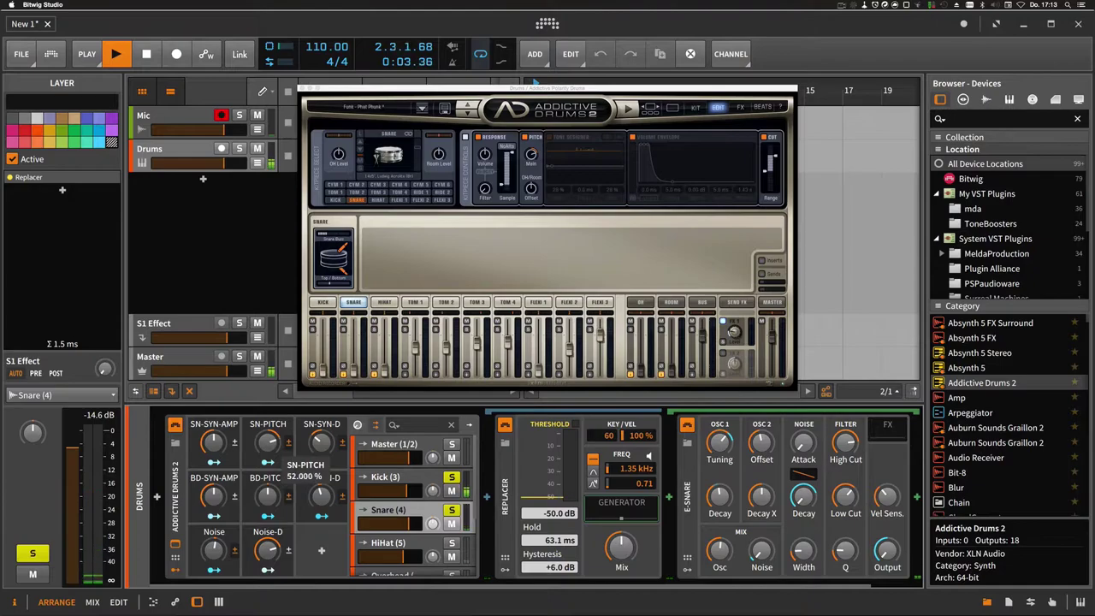
{"action": "left_click_drag", "start_coordinate": [268, 442], "coordinate": [213, 428]}
{"action": "left_click_drag", "start_coordinate": [321, 441], "coordinate": [320, 428]}
Select the Kick (3) chain, set SN-SYN-D to about 54 % and BD-SYN-AMP to about 51 %
{"action": "left_click", "coordinate": [395, 478]}
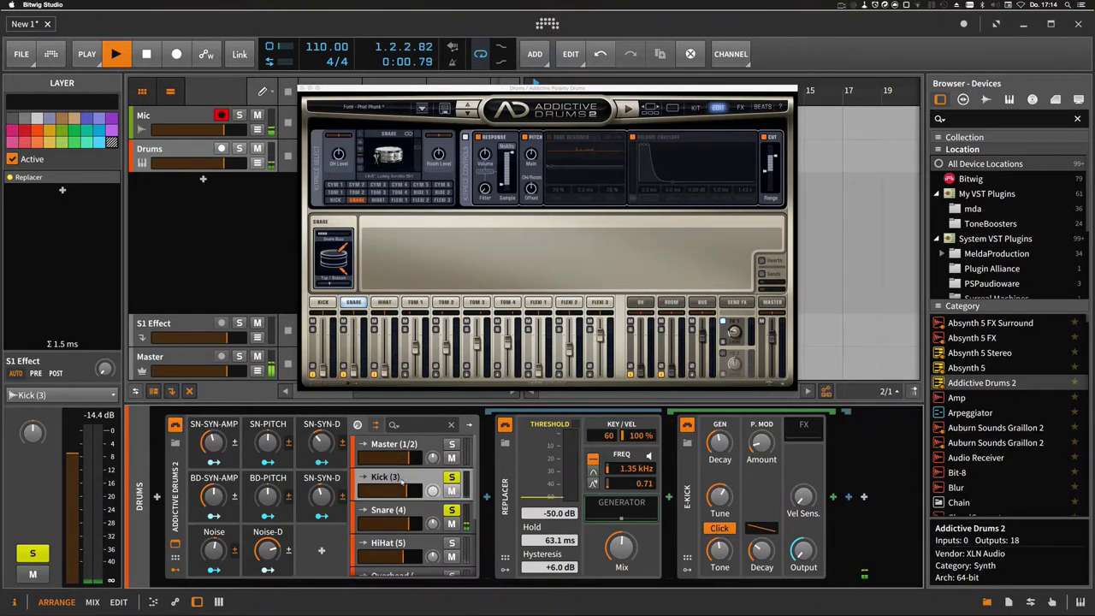
{"action": "left_click_drag", "start_coordinate": [321, 495], "coordinate": [321, 485]}
{"action": "left_click_drag", "start_coordinate": [213, 495], "coordinate": [267, 506]}
Unsolo Kick (3), set BD-SYN-AMP 55 %, SN-SYN-D 53 %, SN-SYN-AMP 62 %, then stop playback
{"action": "left_click", "coordinate": [452, 477]}
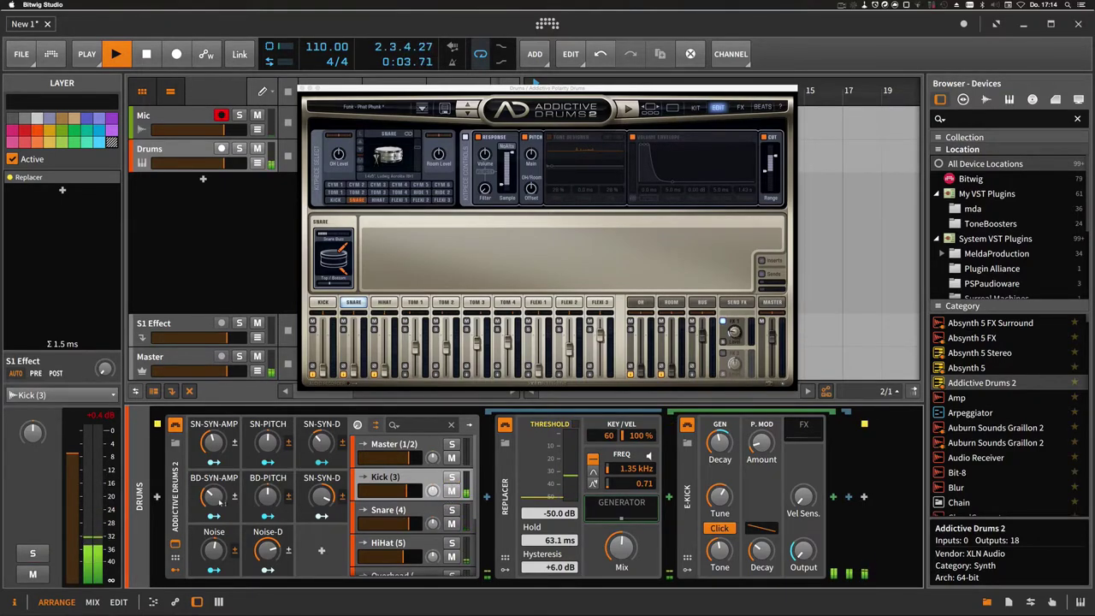
{"action": "left_click_drag", "start_coordinate": [213, 495], "coordinate": [213, 494]}
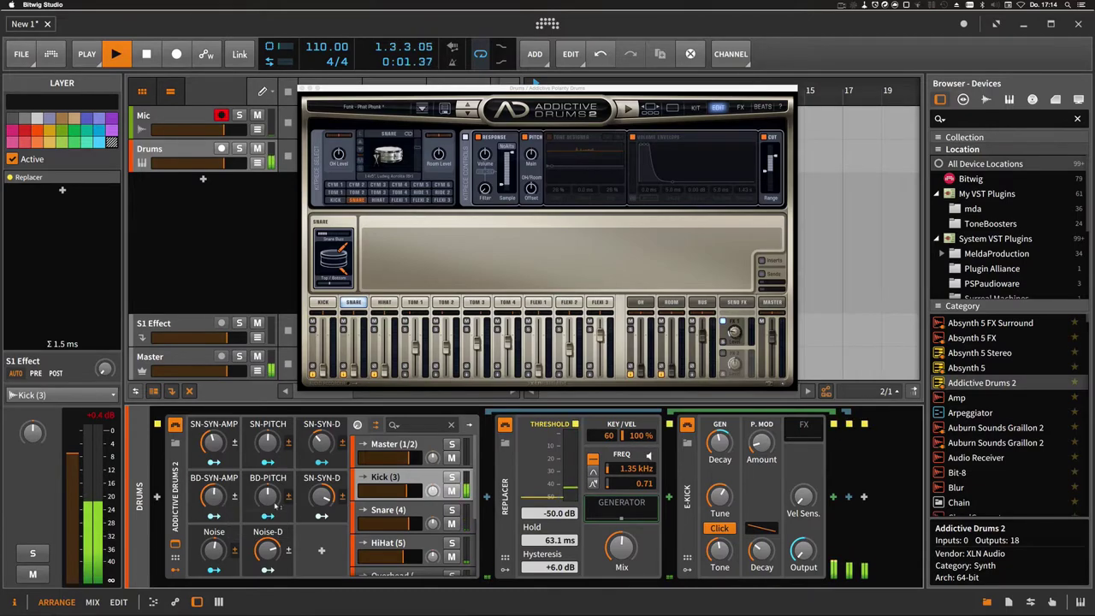
{"action": "left_click_drag", "start_coordinate": [320, 494], "coordinate": [321, 494]}
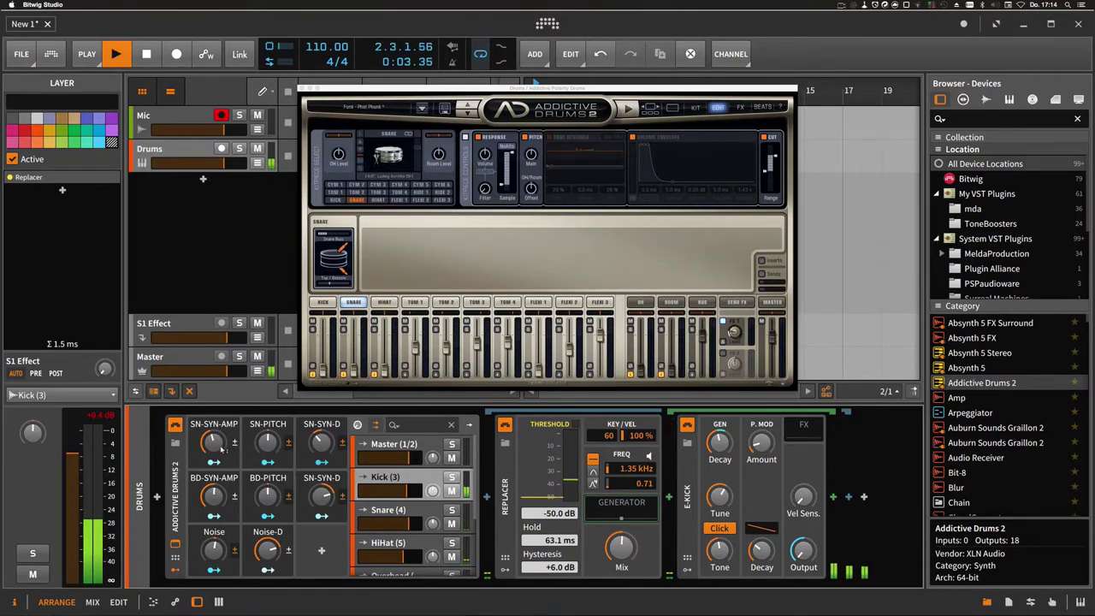
{"action": "left_click_drag", "start_coordinate": [213, 441], "coordinate": [213, 441]}
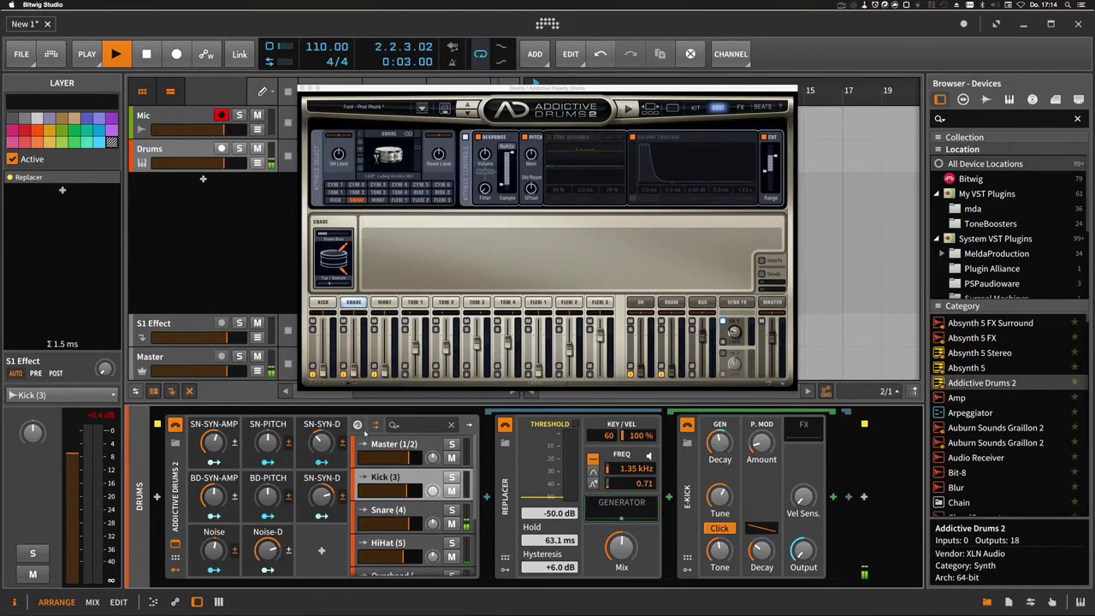
{"action": "key", "text": "space"}
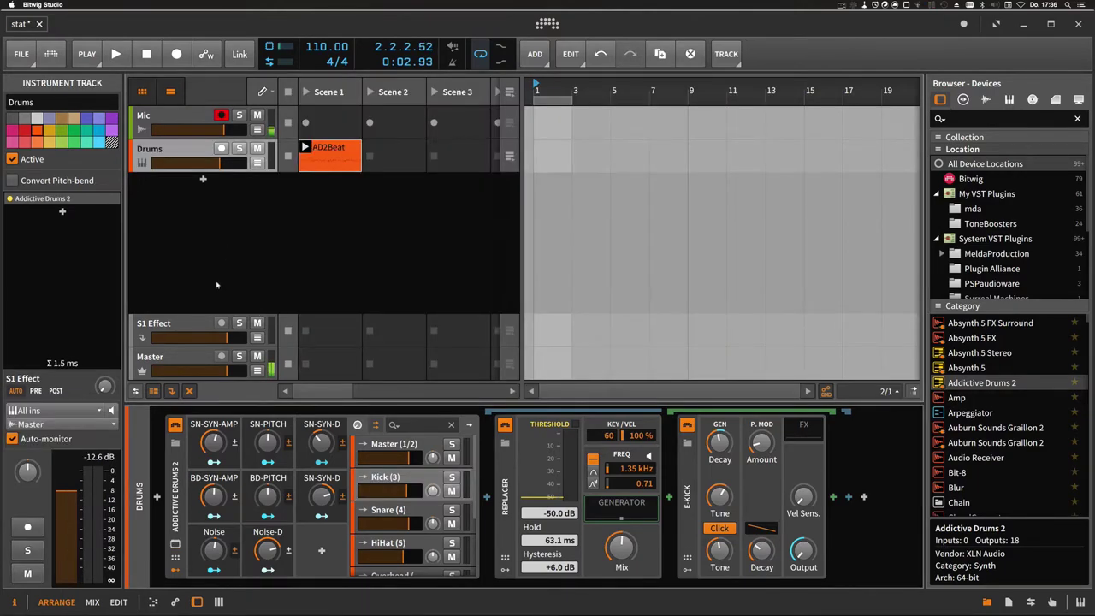
Save Addictive Drums 2 through Save Preset To Library as 'Addictive Polarity Drums', confirming the replacement
{"action": "left_click", "coordinate": [175, 481]}
{"action": "right_click", "coordinate": [175, 481]}
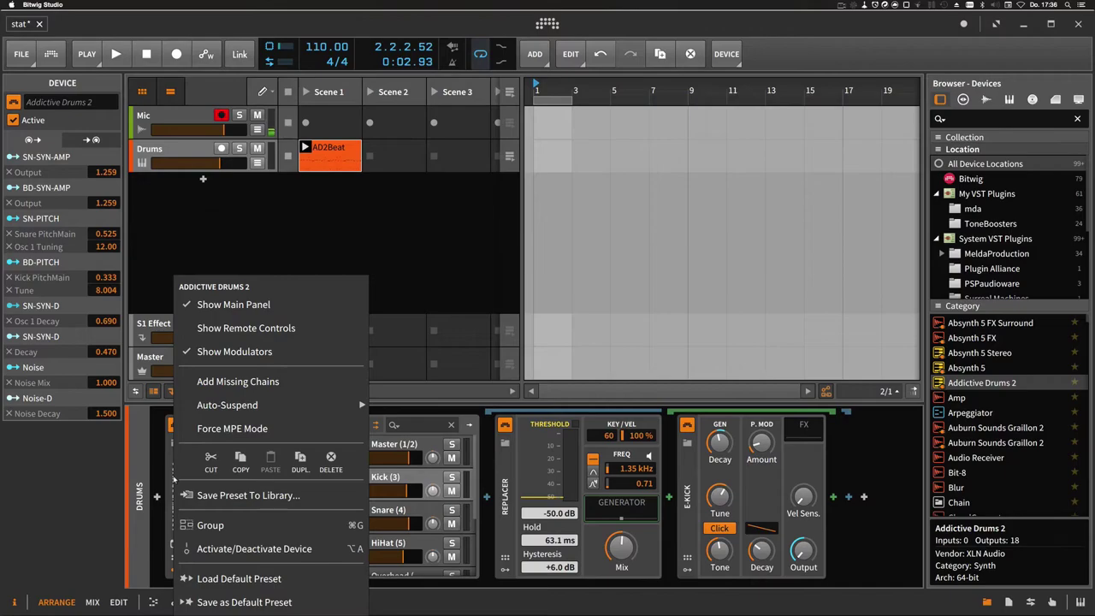
{"action": "left_click", "coordinate": [251, 501]}
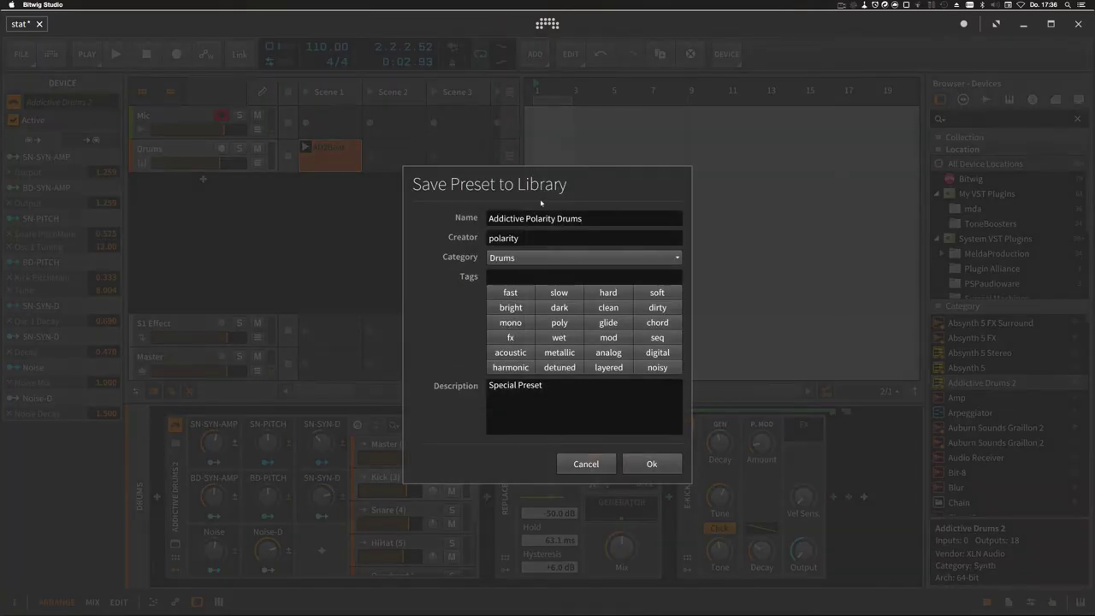
{"action": "left_click", "coordinate": [651, 467]}
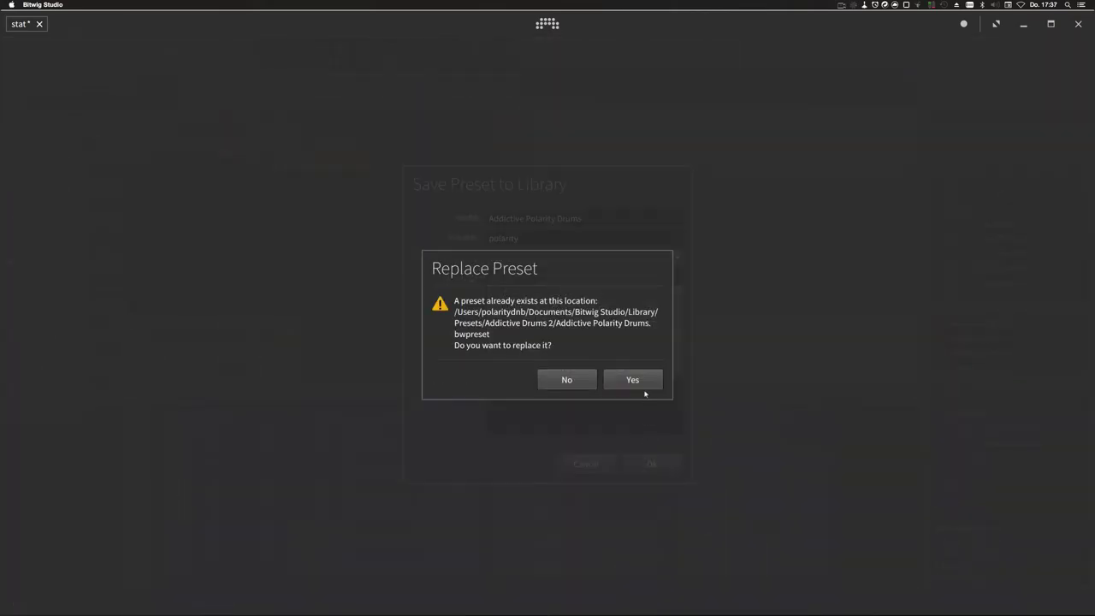
{"action": "left_click", "coordinate": [633, 380]}
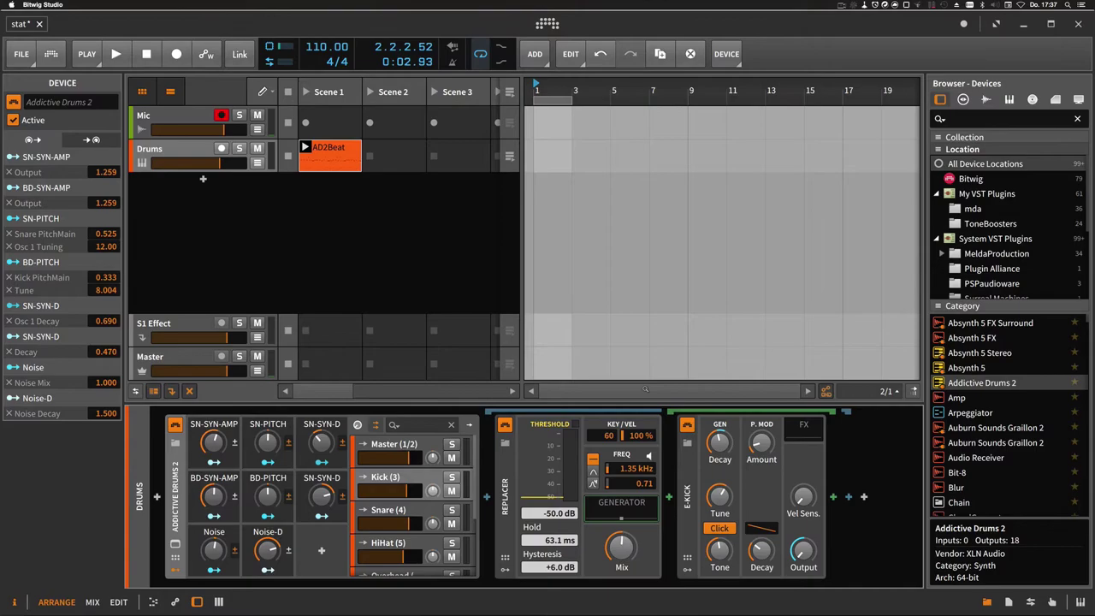